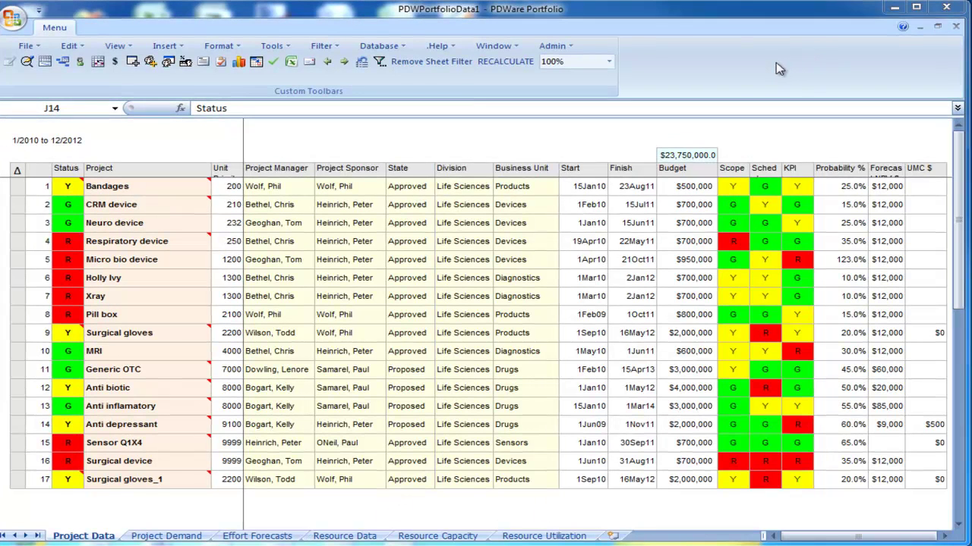
Insert a new Life Sciences project named ABCD, choosing a project manager and a project sponsor.
left_click(169, 51)
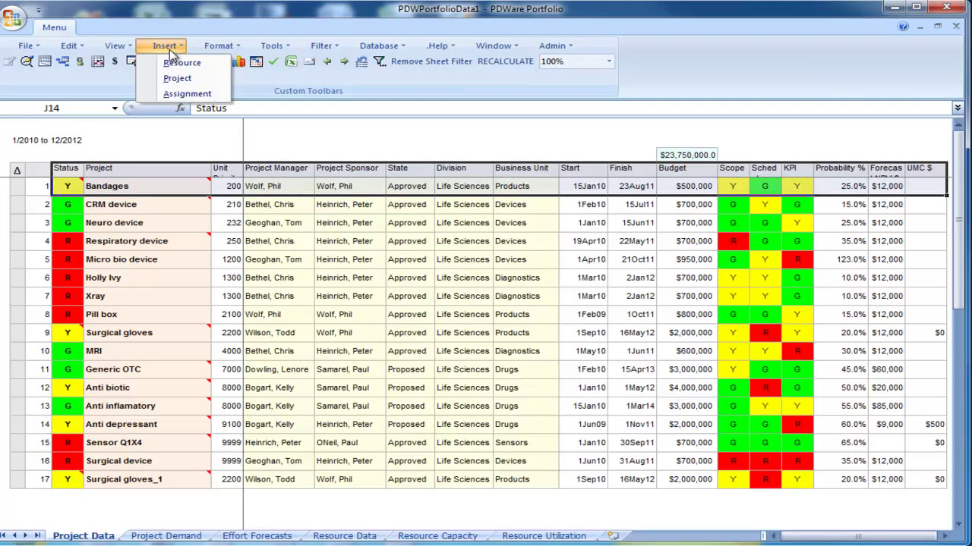
left_click(173, 79)
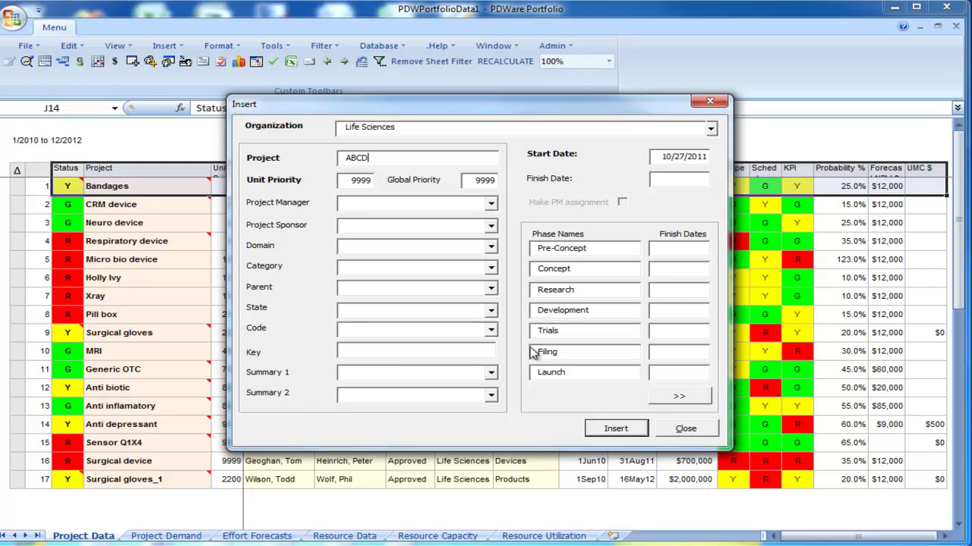
left_click(491, 203)
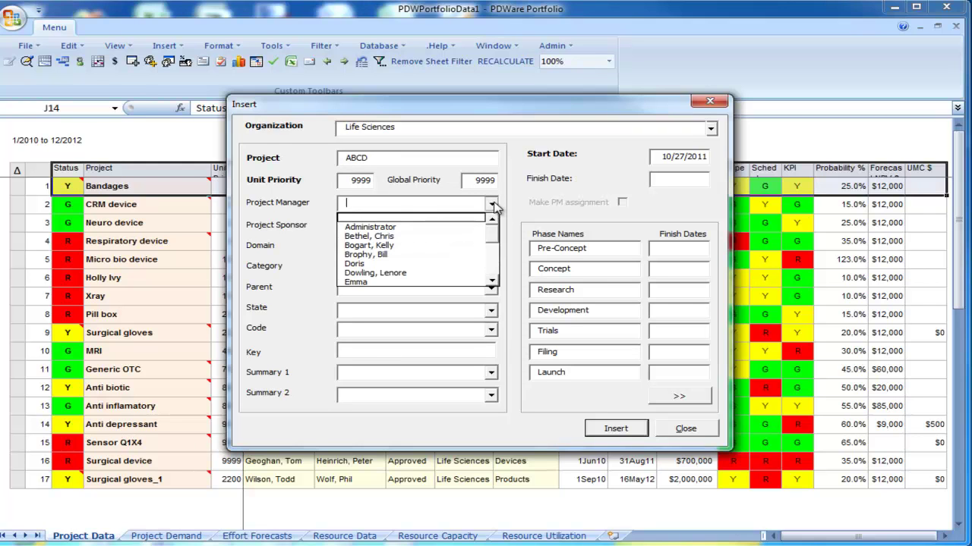
left_click(438, 240)
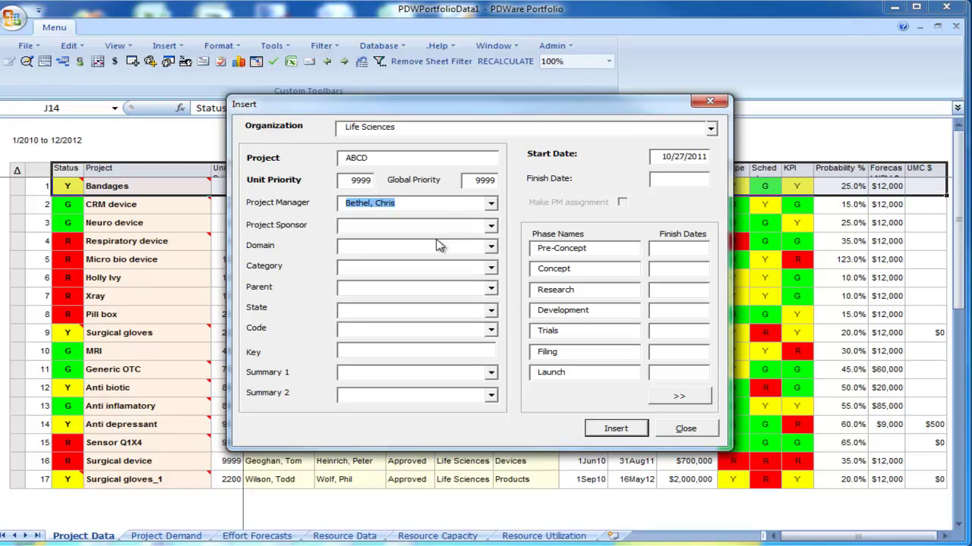
left_click(491, 227)
left_click(465, 253)
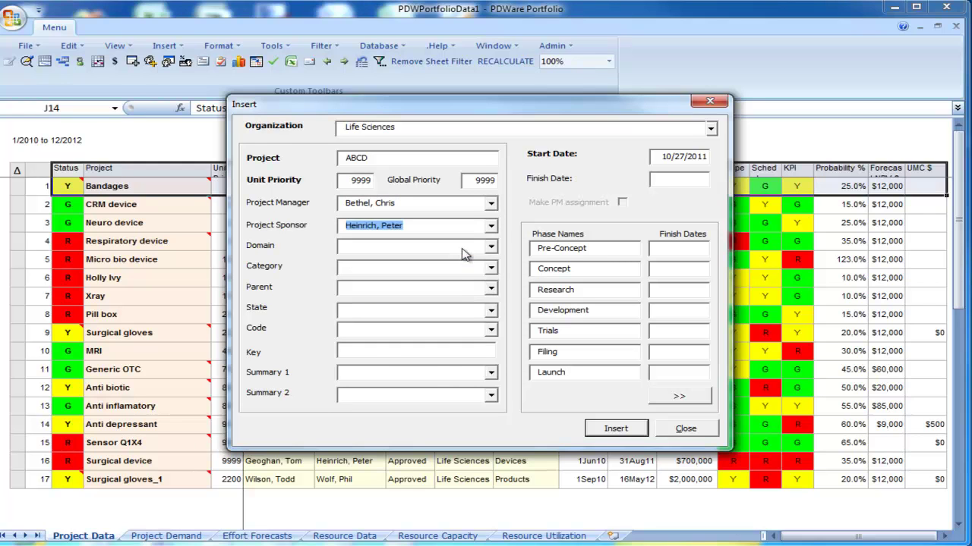
left_click(616, 429)
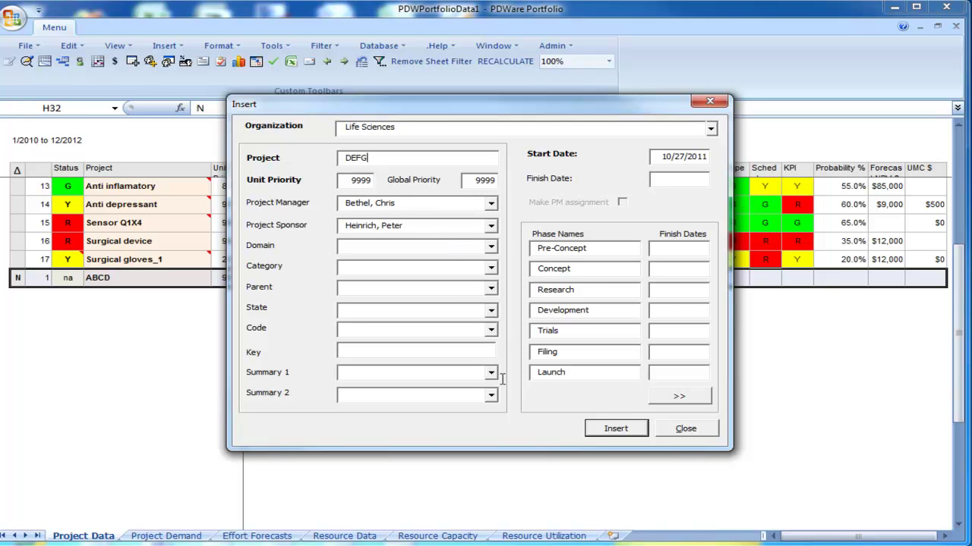
Insert a second project named DEFG with the same manager and sponsor, and select both new project names.
left_click(624, 429)
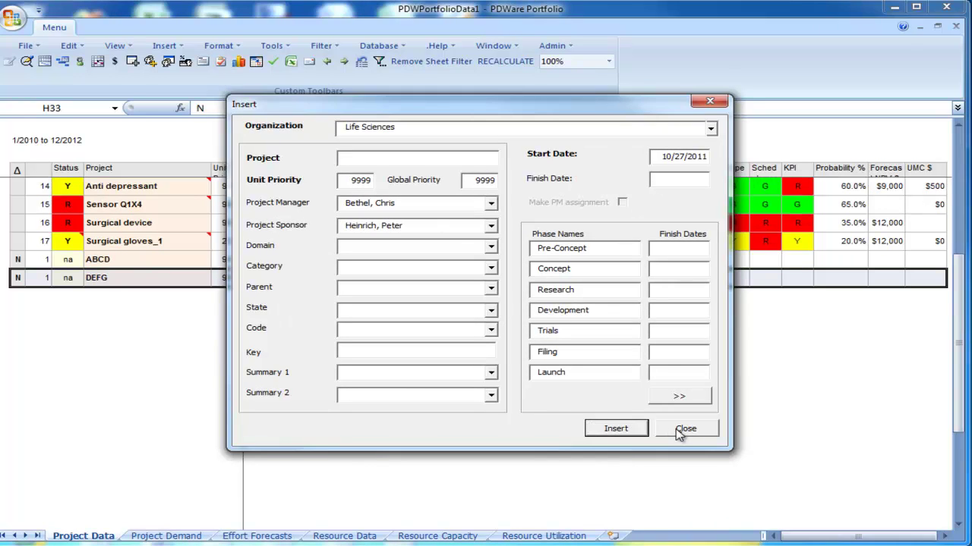
left_click(685, 430)
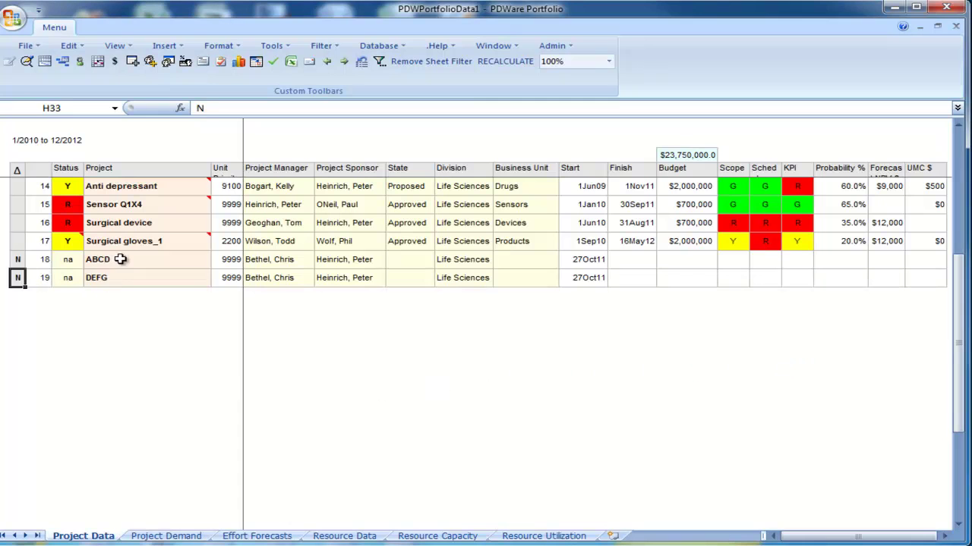
left_click_drag(116, 261, 123, 280)
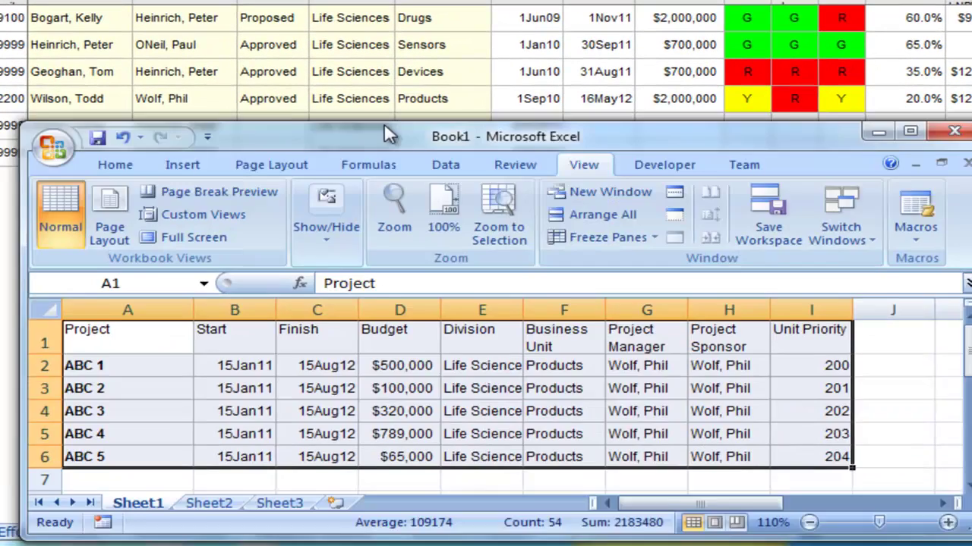
In the Excel workbook Book1, copy the project table A1:I6 including its header row.
left_click_drag(384, 123, 367, 73)
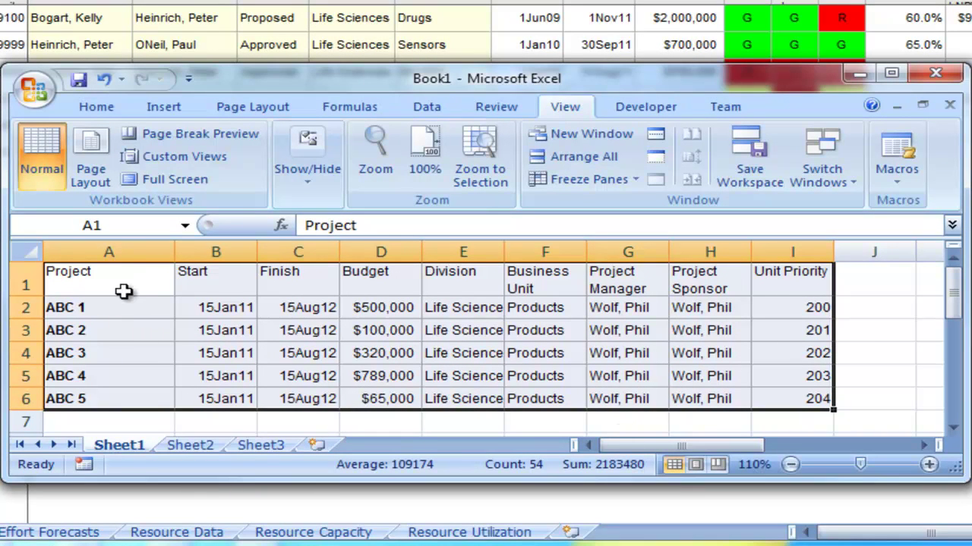
left_click_drag(89, 279, 794, 278)
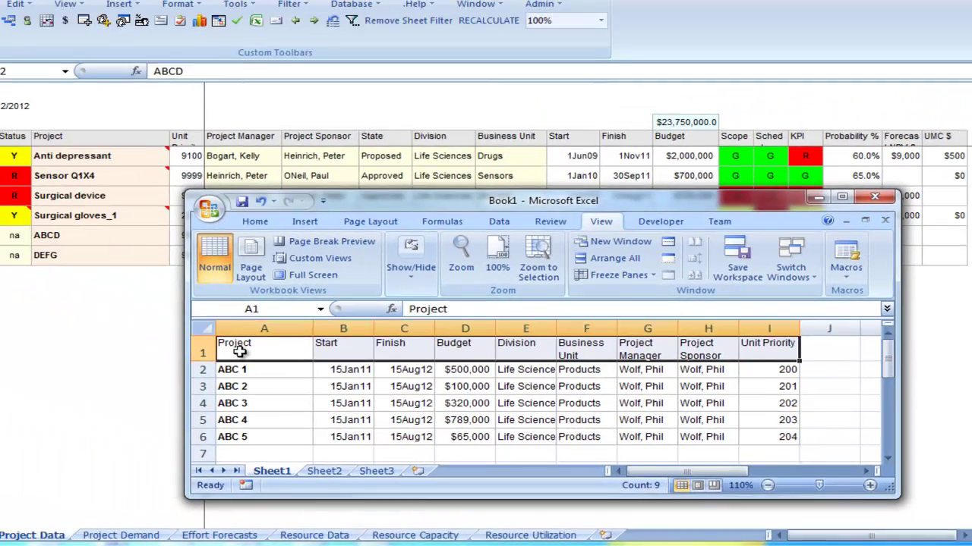
left_click_drag(76, 281, 298, 294)
left_click_drag(427, 376, 762, 440)
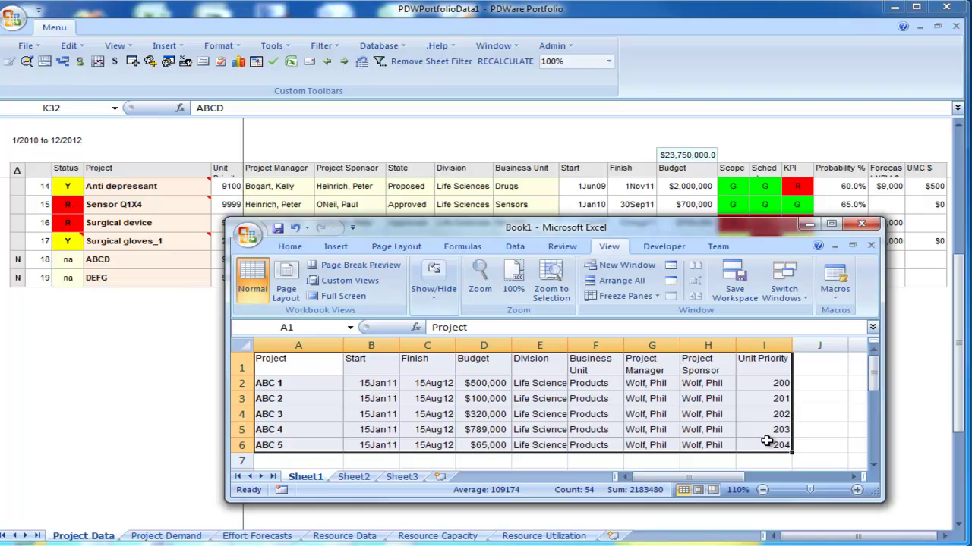
key("alt+e")
key("c")
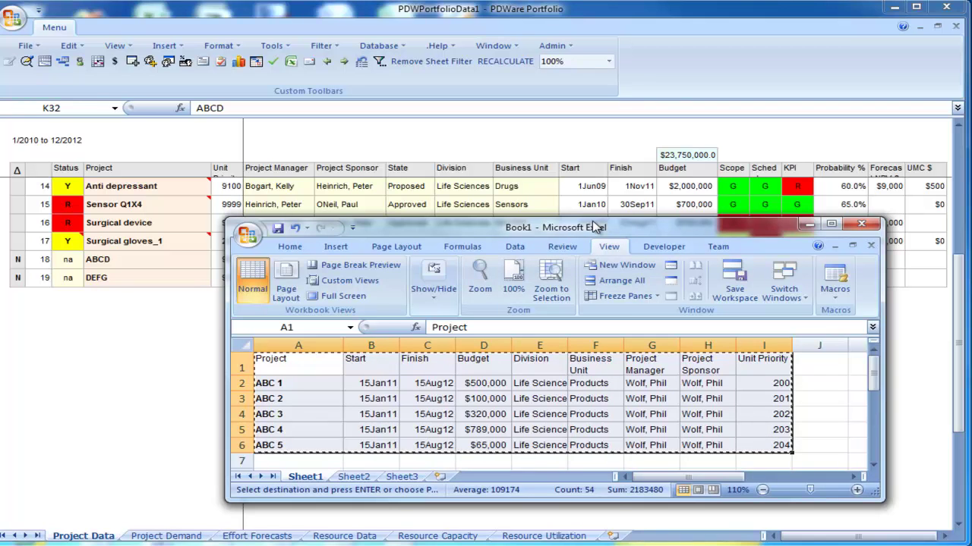
Switch back to PDWare Portfolio, paste-import the copied table as new projects, and select ABC 1 through ABC 5.
left_click_drag(594, 227, 657, 545)
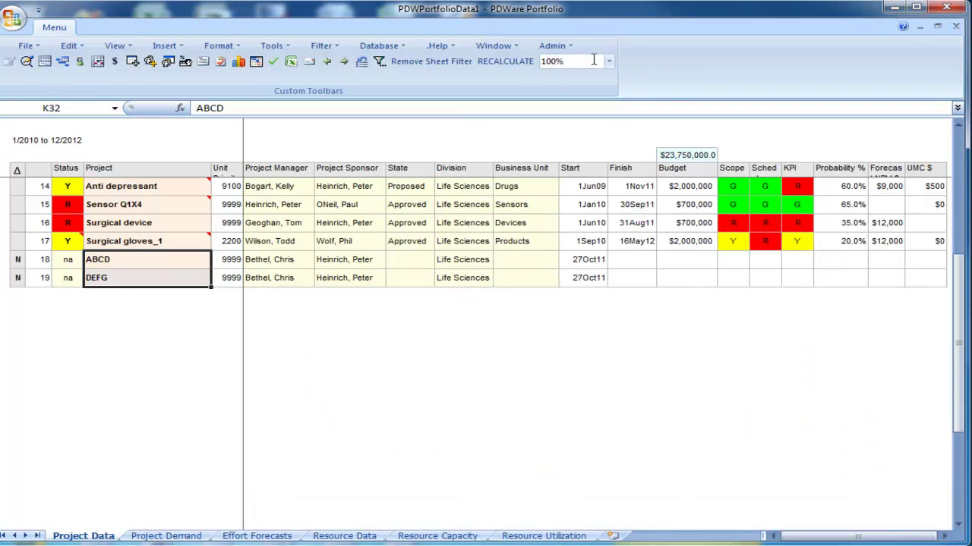
left_click(74, 47)
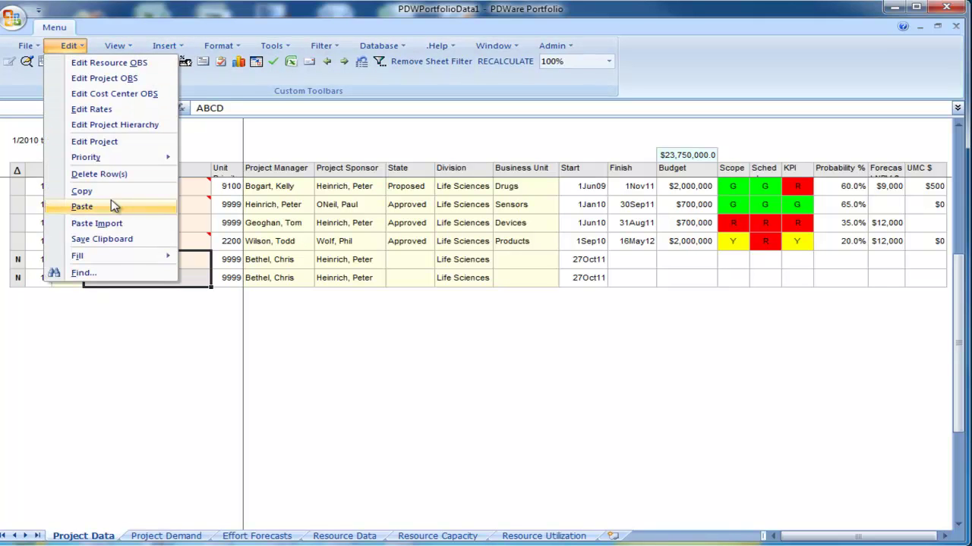
left_click(118, 223)
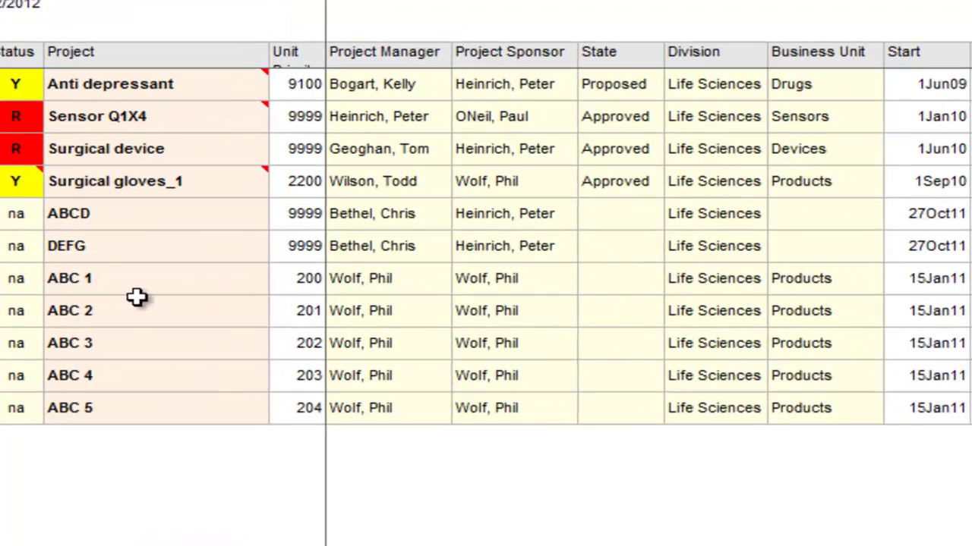
left_click(136, 291)
left_click_drag(138, 267, 158, 412)
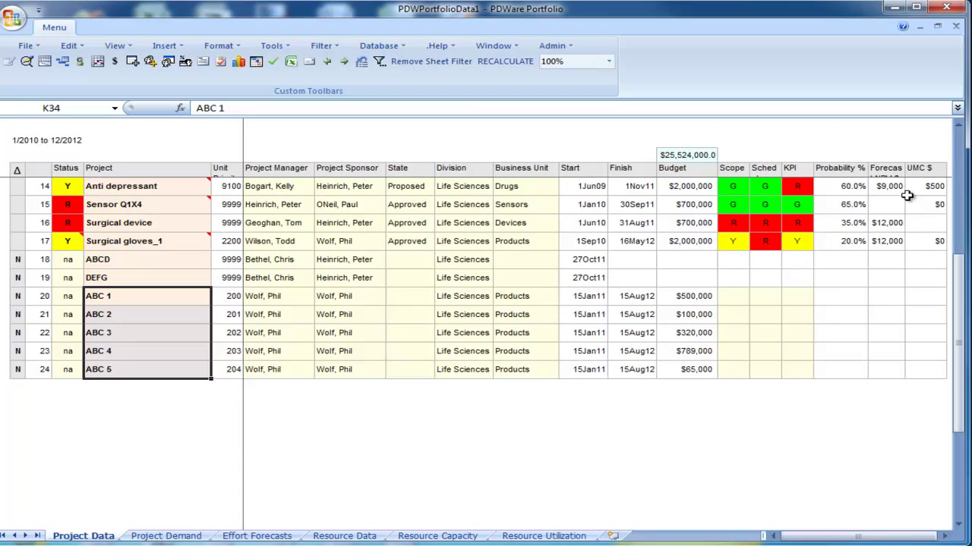
Start copying the CRM device project and name the copy "CRM Copies".
left_click(960, 144)
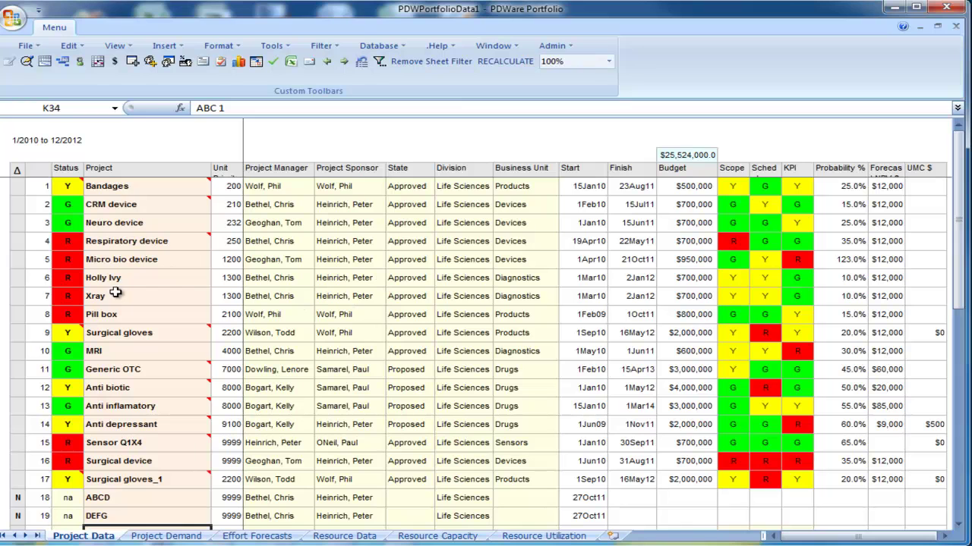
mouse_move(161, 213)
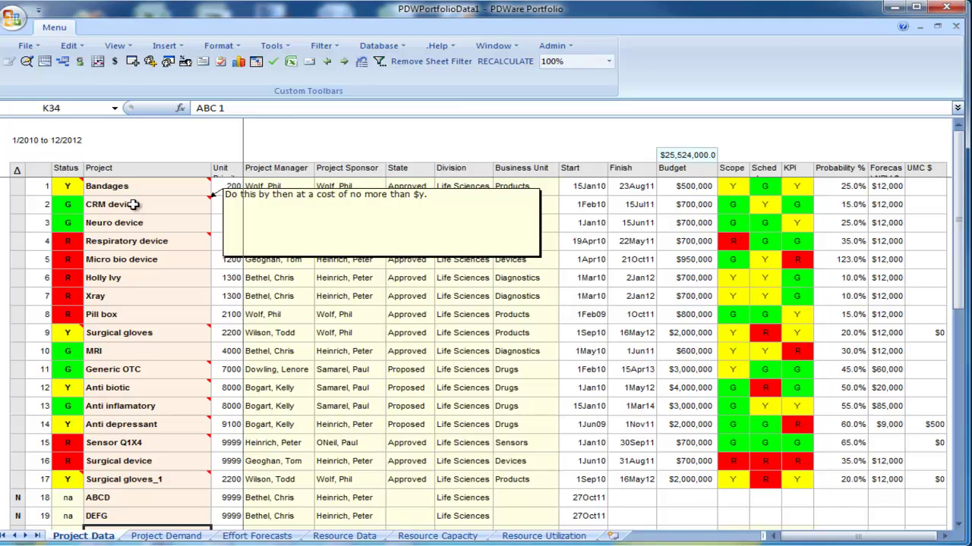
left_click(132, 205)
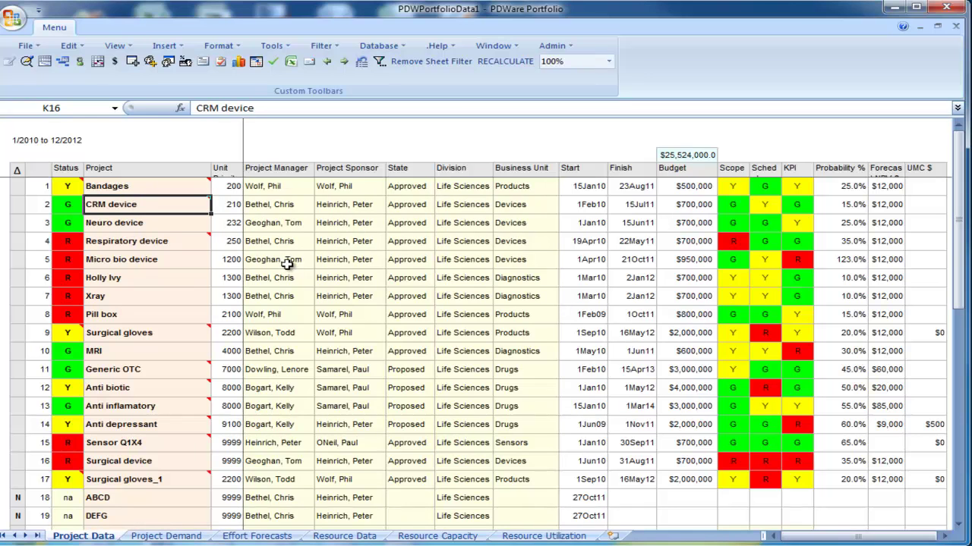
right_click(182, 204)
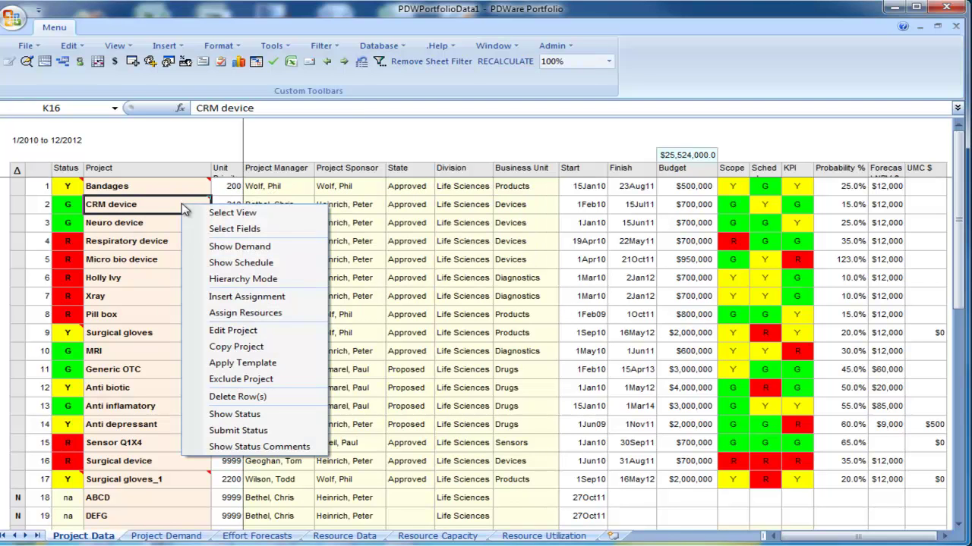
left_click(256, 348)
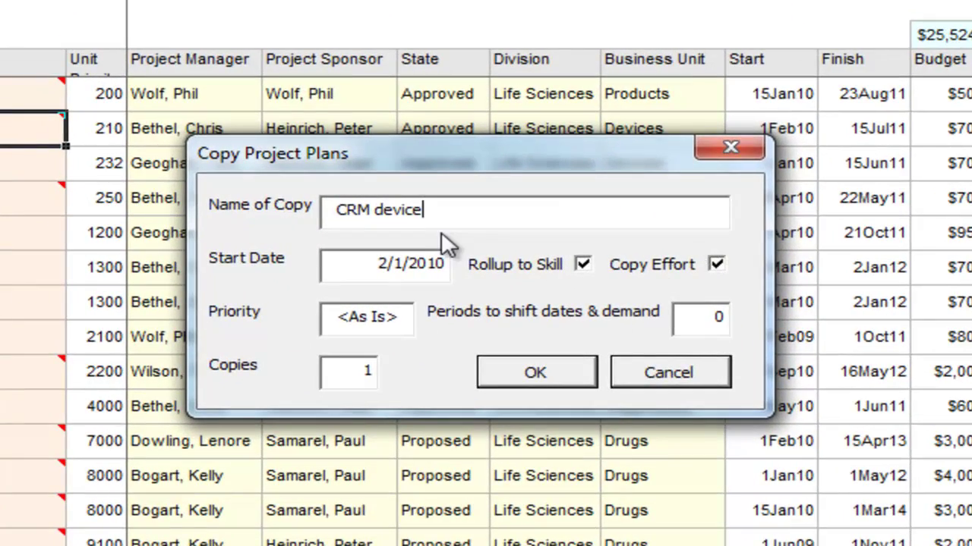
left_click_drag(446, 212, 300, 216)
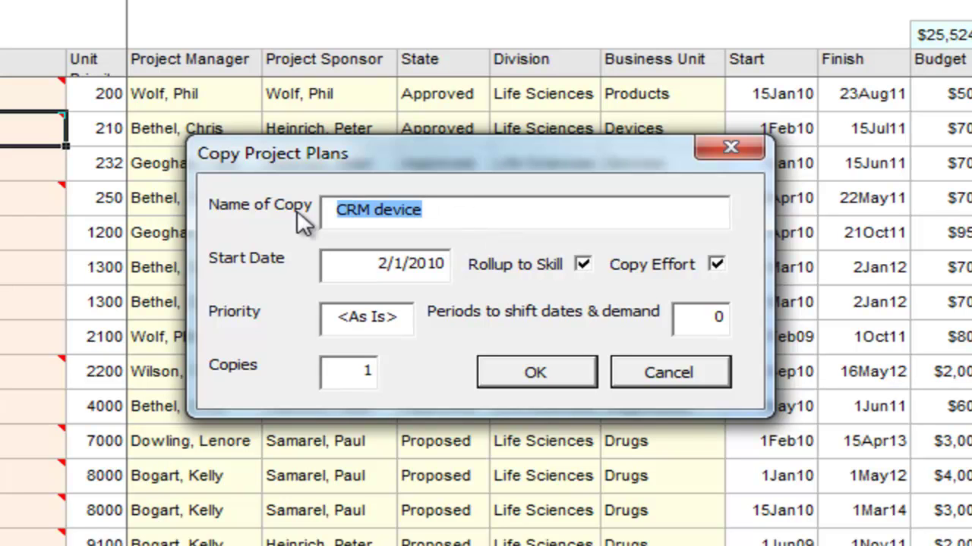
type("C")
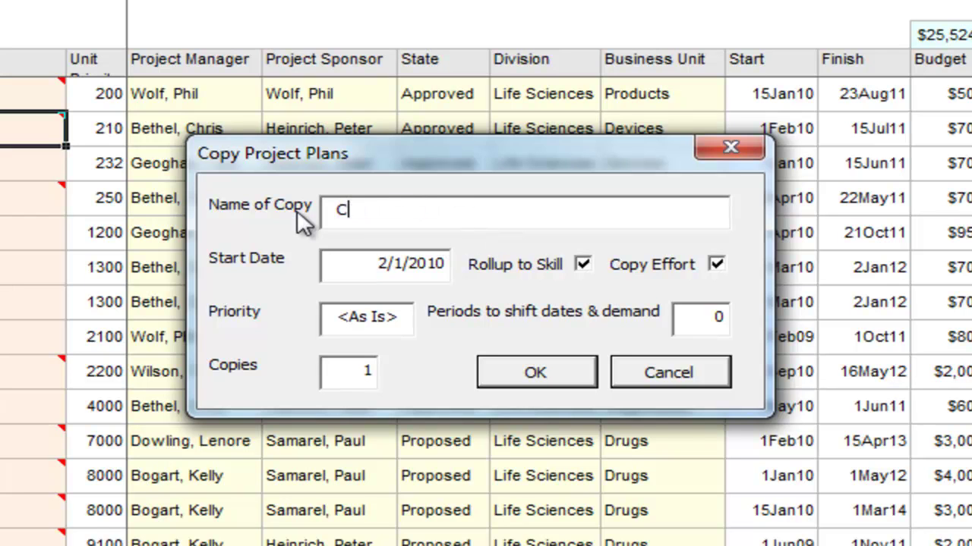
type("RM Copiw")
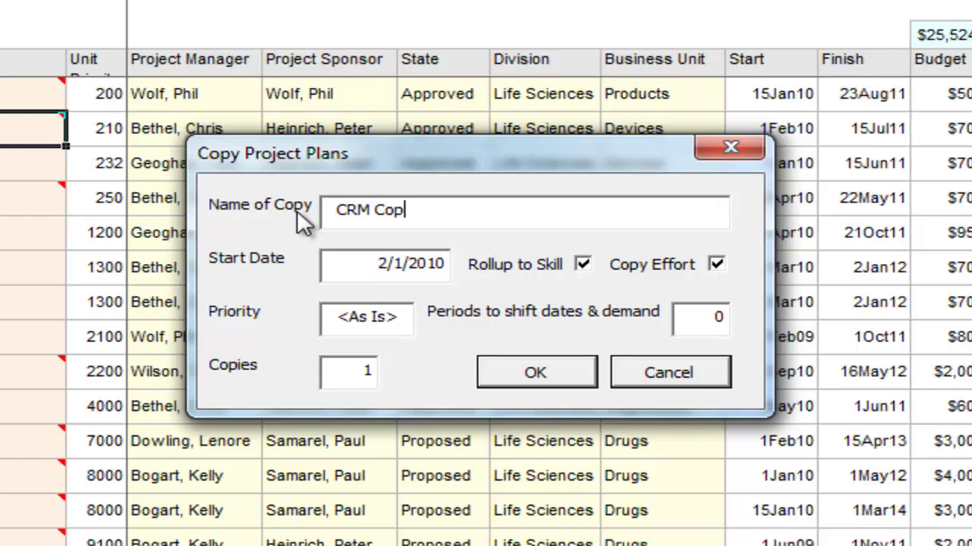
key("BackSpace")
type("es")
Create 4 copies of the project, shifting dates and demand by 1 period.
double_click(343, 373)
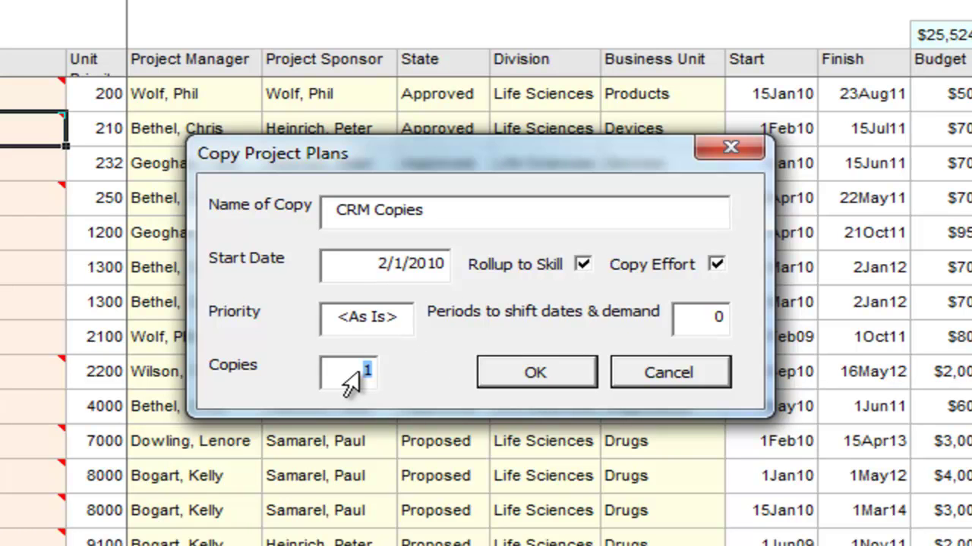
type("4")
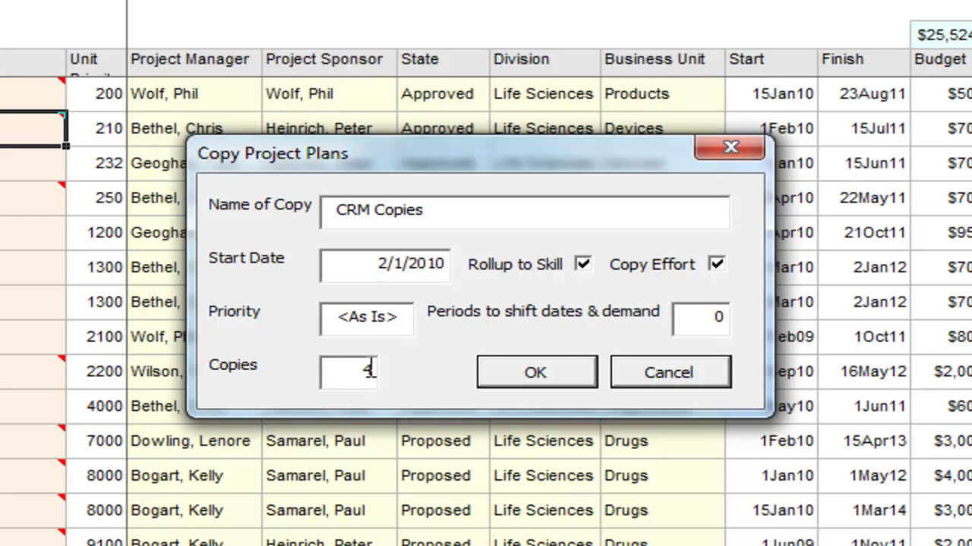
key("Tab")
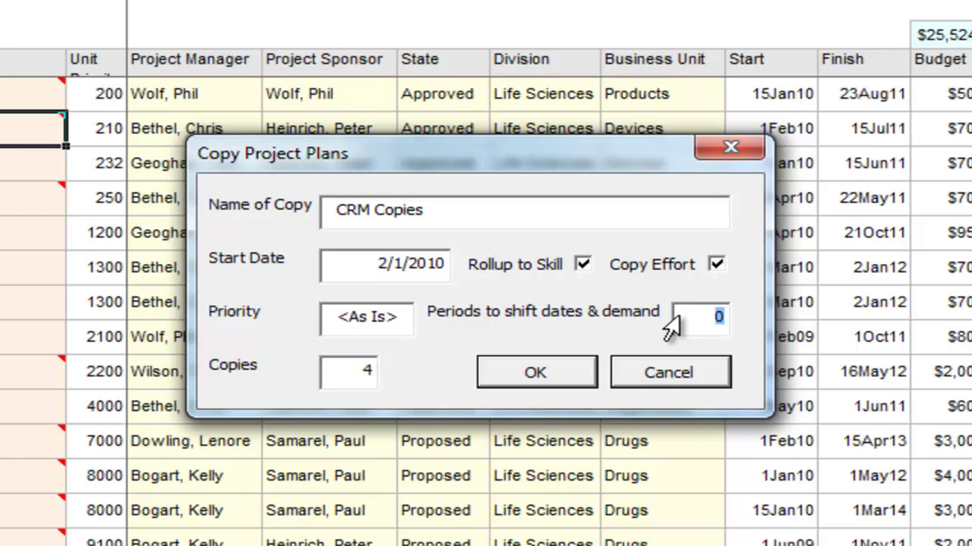
type("1")
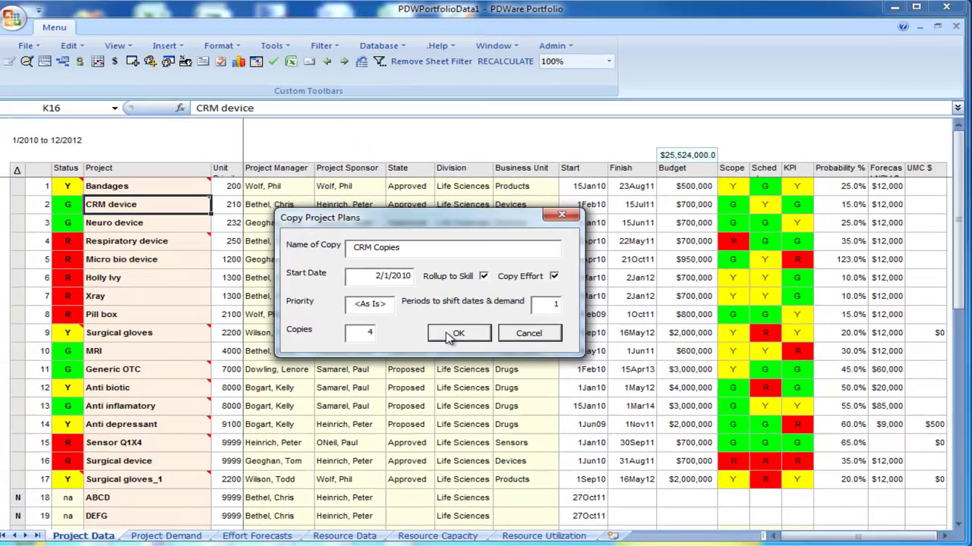
left_click(535, 372)
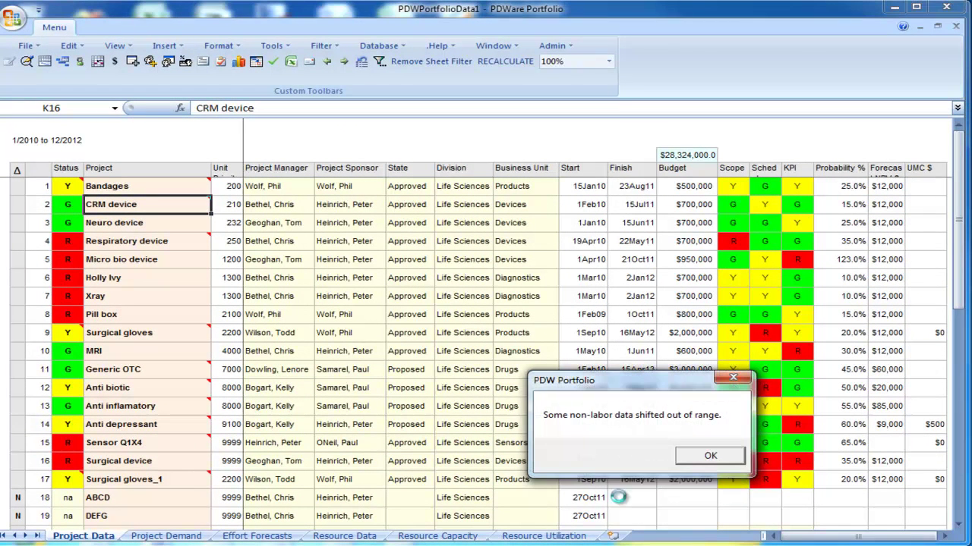
left_click(710, 456)
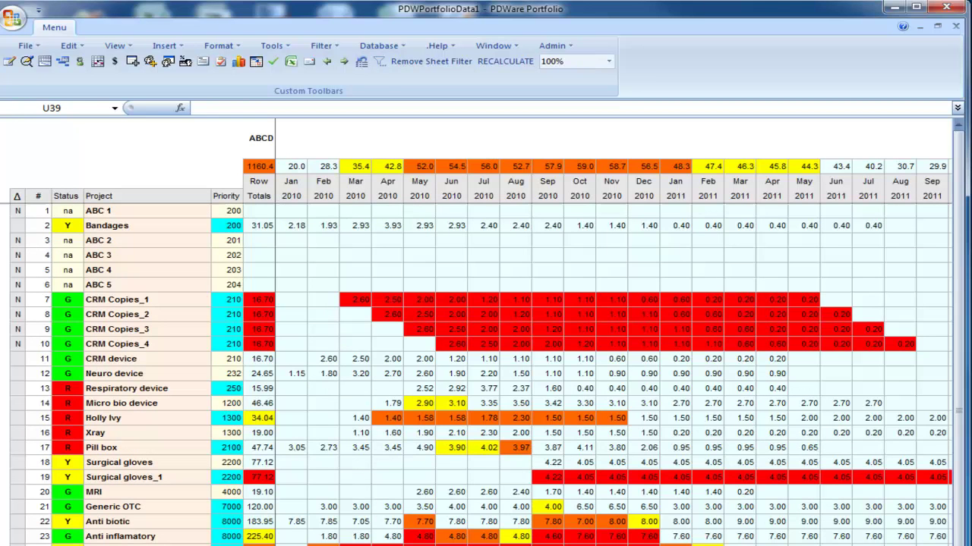
Examine the monthly demand and phase timelines of CRM Copies_1 through CRM Copies_4 in the project demand view.
left_click_drag(125, 300, 445, 346)
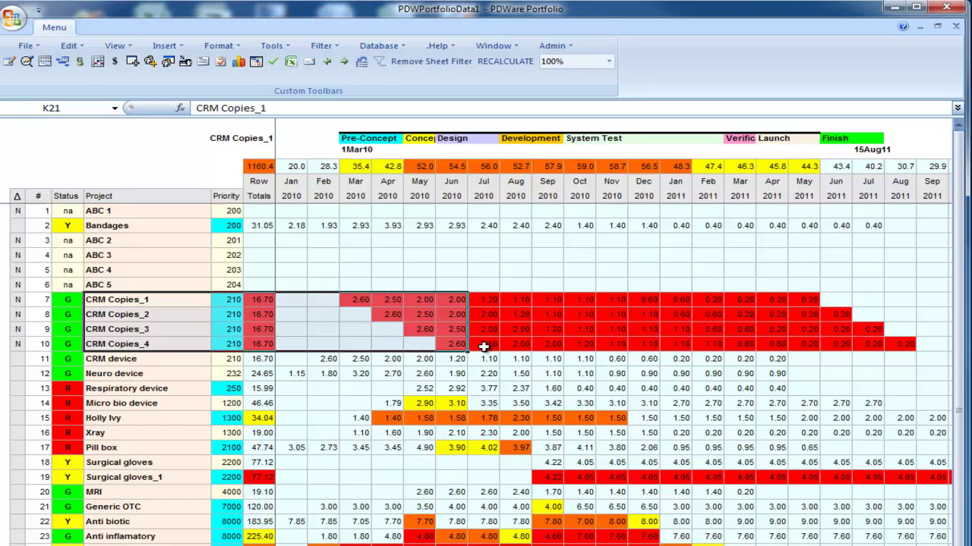
left_click(392, 299)
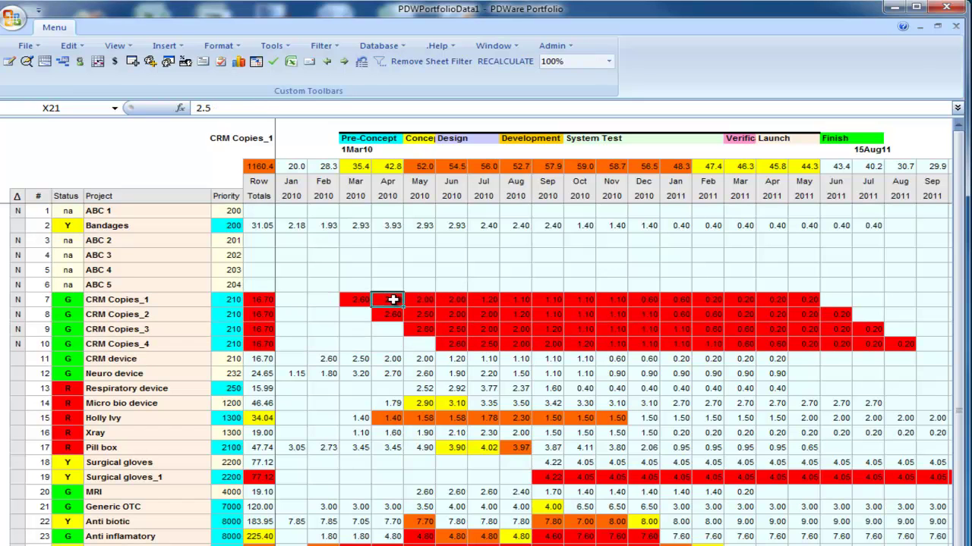
left_click(389, 316)
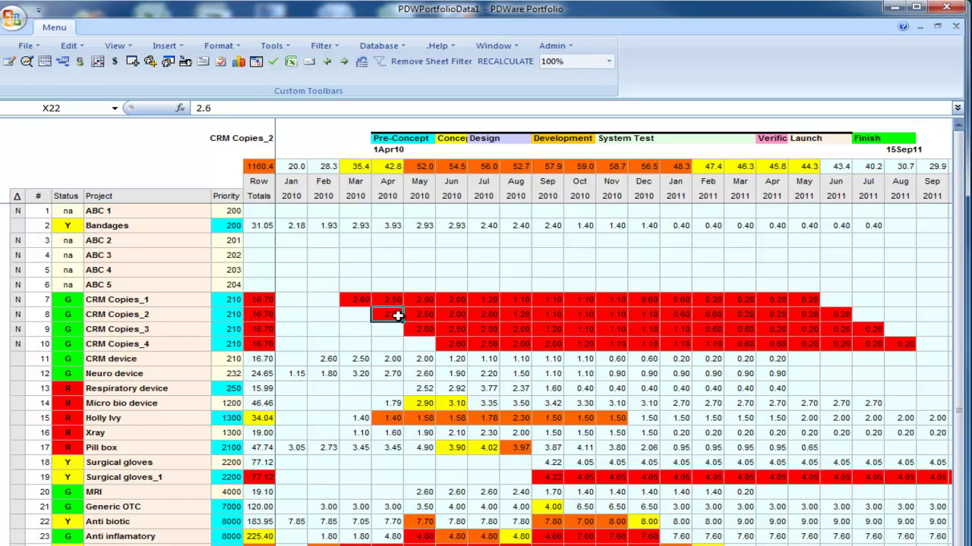
left_click(426, 331)
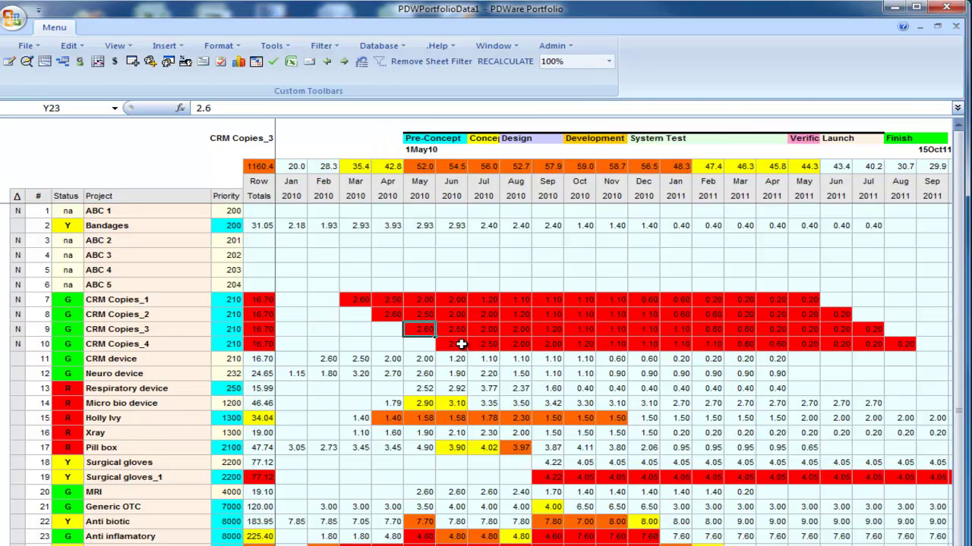
left_click(453, 345)
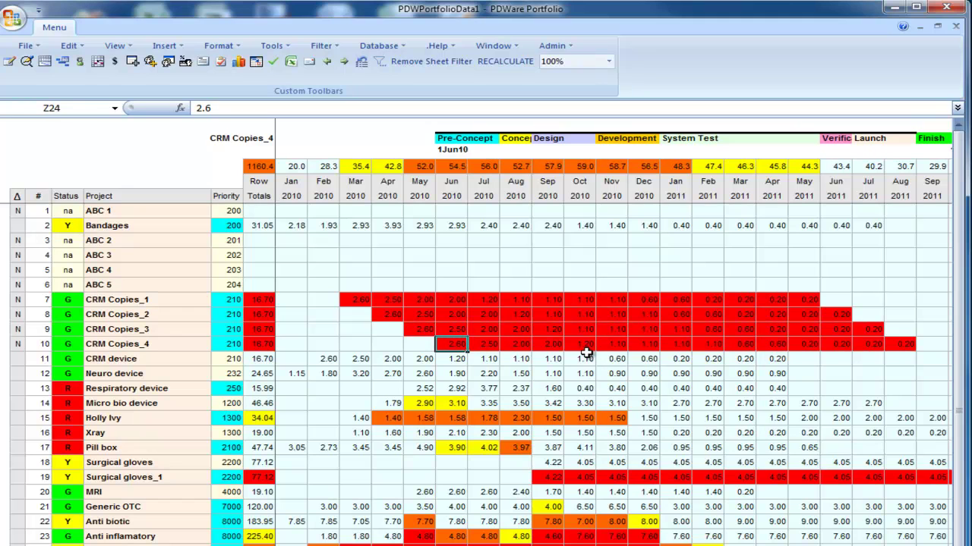